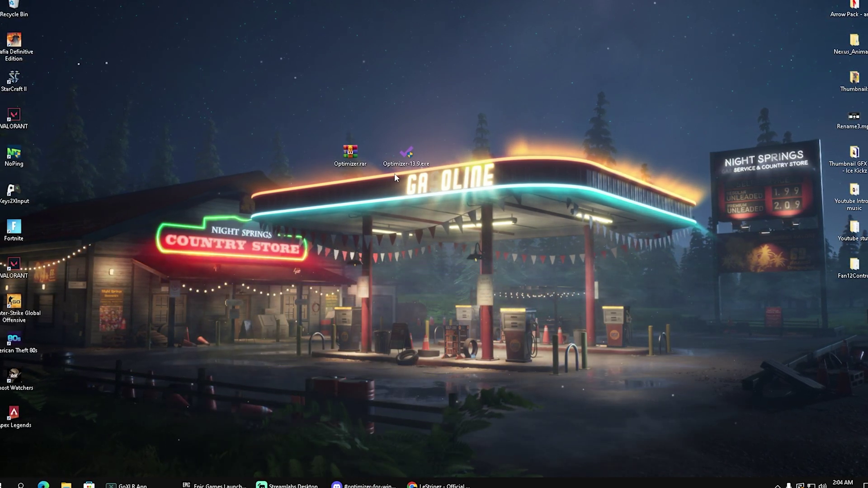
Search Discord for 'Optimiz' in optimizer-for-windows, download Optimizer.rar, and answer the warning.
{"action": "left_click", "coordinate": [357, 486]}
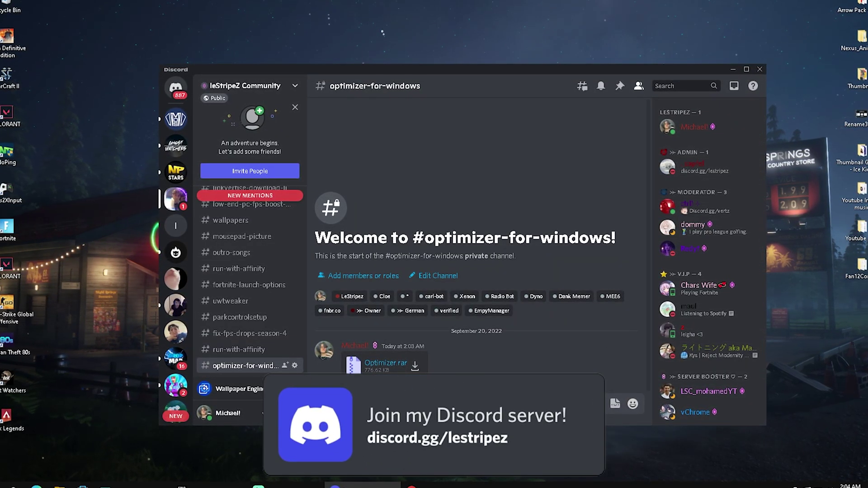
{"action": "left_click", "coordinate": [683, 85]}
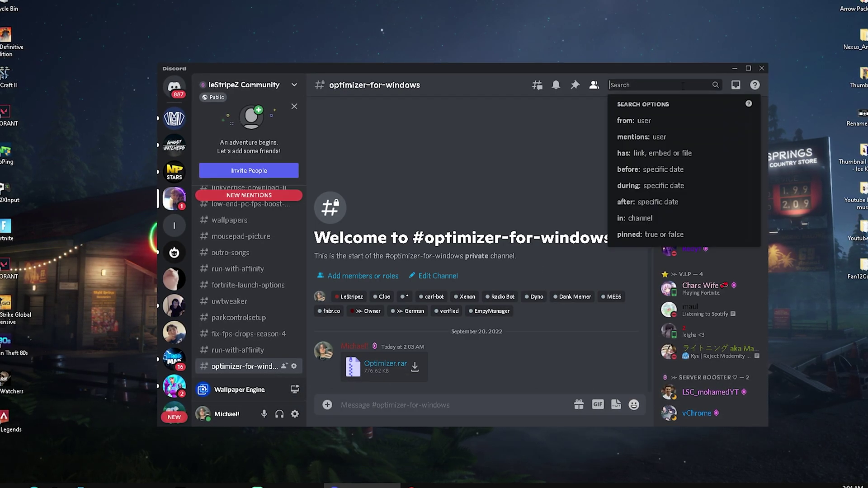
{"action": "type", "text": "Optimiz"}
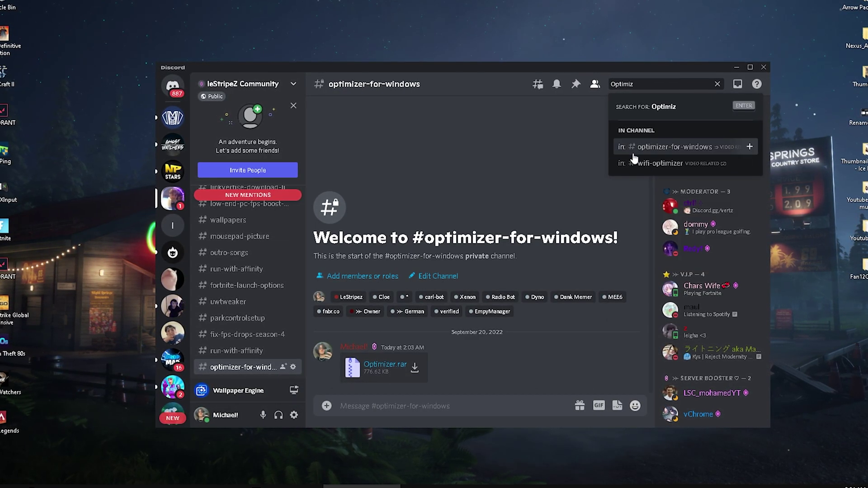
{"action": "left_click", "coordinate": [646, 146]}
{"action": "left_click", "coordinate": [414, 373]}
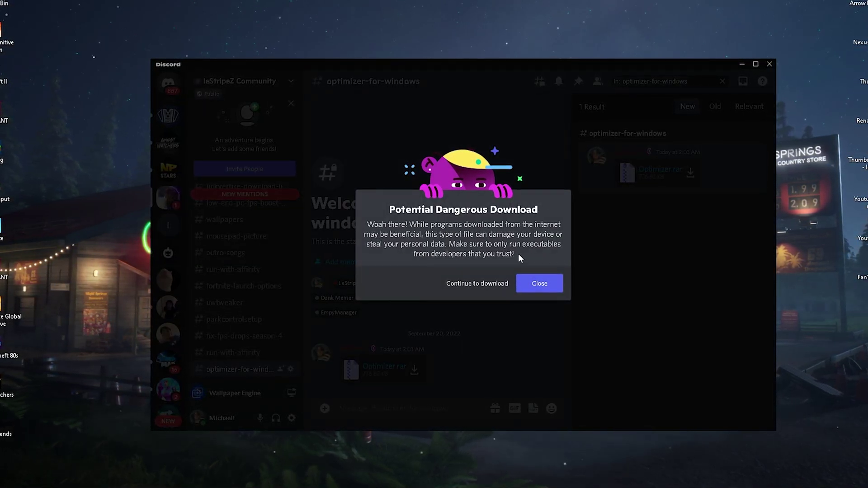
{"action": "left_click", "coordinate": [539, 283]}
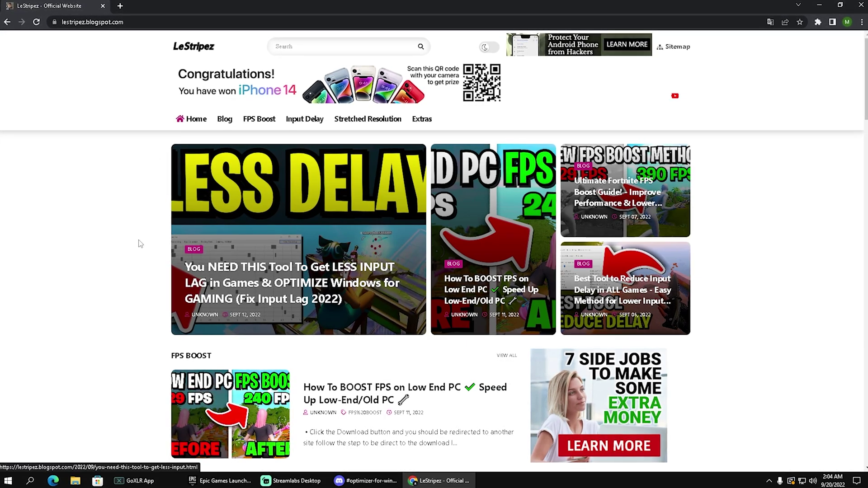
Open LeStripez's FPS Boost posts, close the ad pop-up tabs, then close Chrome.
{"action": "left_click", "coordinate": [135, 189]}
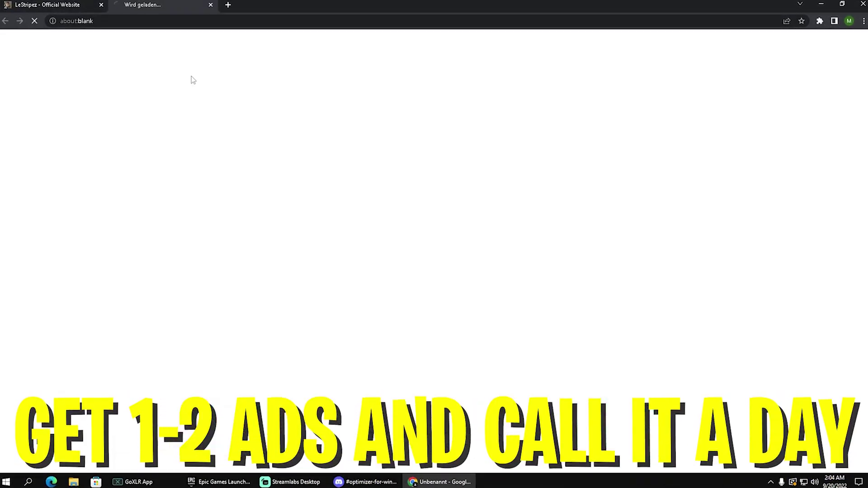
{"action": "left_click", "coordinate": [210, 5]}
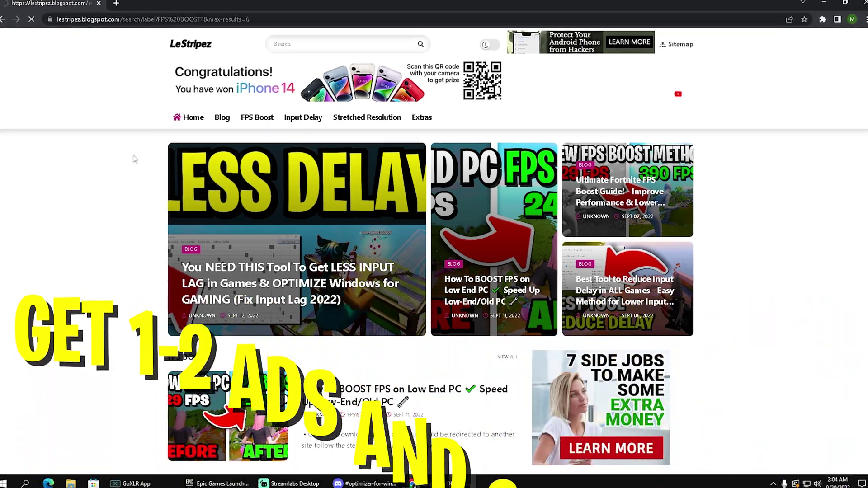
{"action": "left_click", "coordinate": [114, 156]}
{"action": "left_click", "coordinate": [202, 5]}
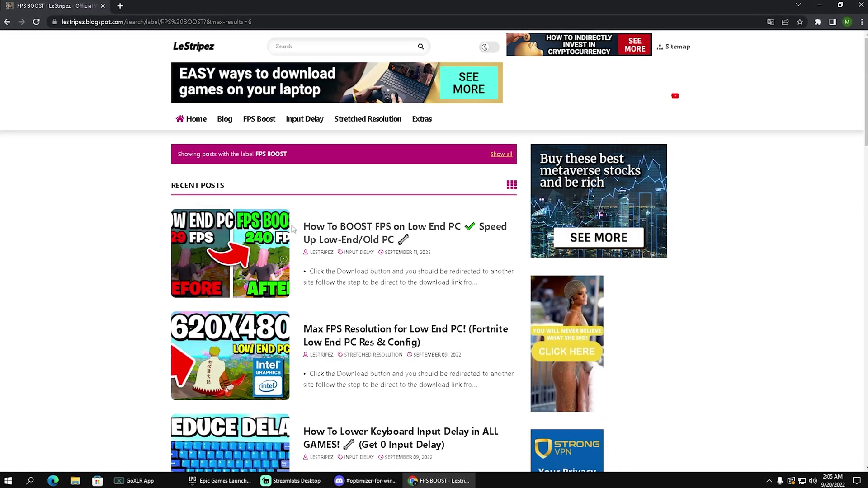
{"action": "left_click", "coordinate": [861, 5]}
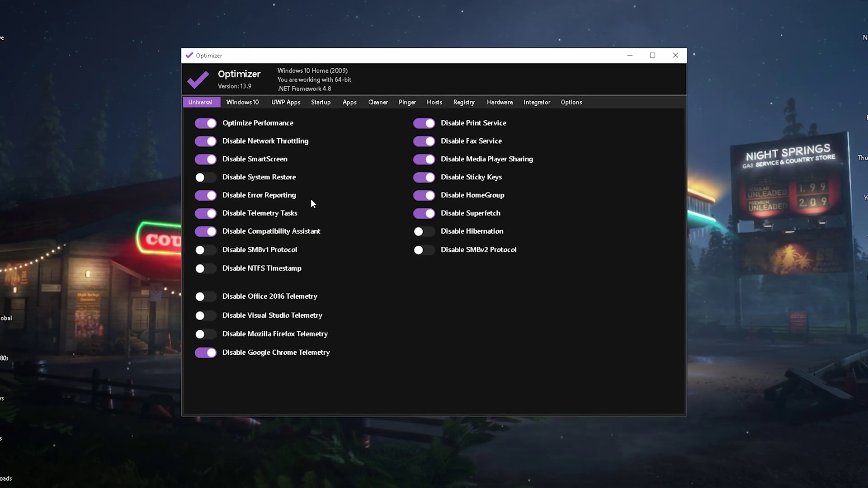
In the Cleaner, tick error reports, temporary files, BSOD minidumps and emptying the Recycle Bin.
{"action": "left_click", "coordinate": [377, 102]}
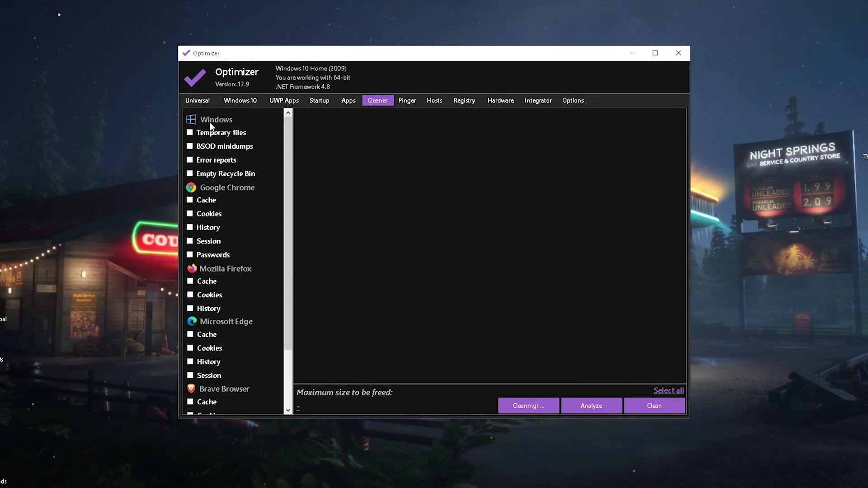
{"action": "scroll", "coordinate": [230, 201], "scroll_direction": "down", "scroll_amount": 2}
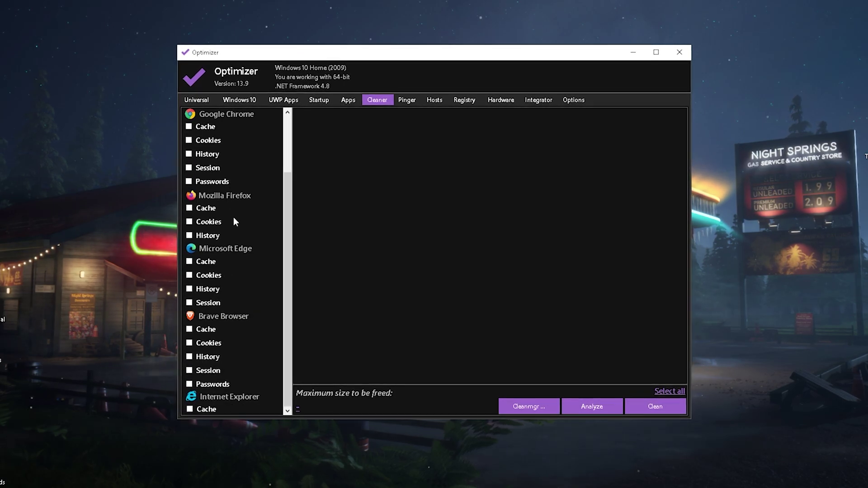
{"action": "scroll", "coordinate": [230, 218], "scroll_direction": "up", "scroll_amount": 2}
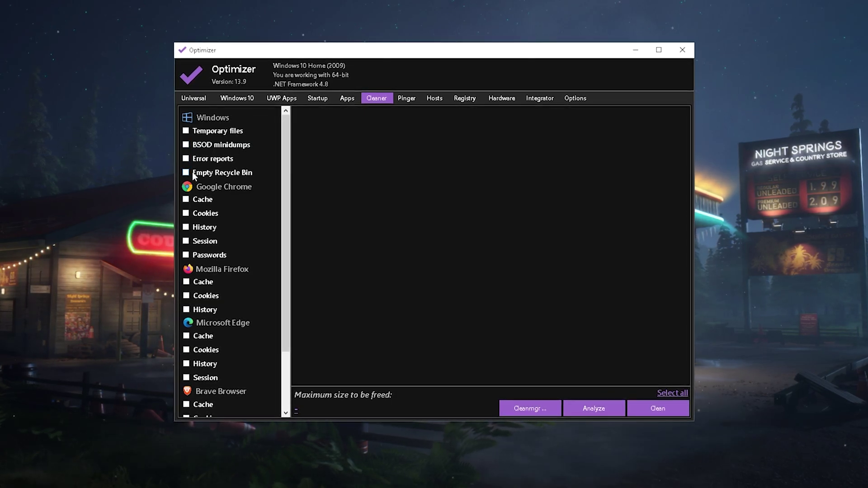
{"action": "left_click", "coordinate": [185, 159]}
{"action": "left_click", "coordinate": [184, 144]}
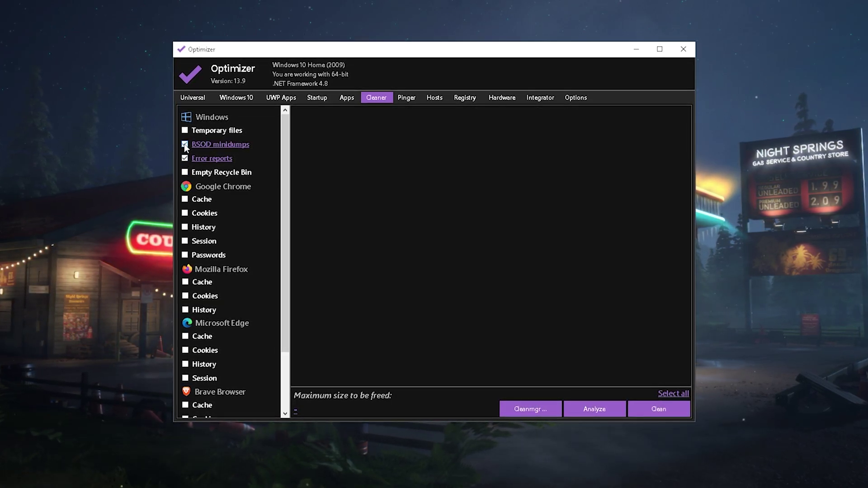
{"action": "left_click", "coordinate": [185, 130]}
{"action": "left_click", "coordinate": [184, 172]}
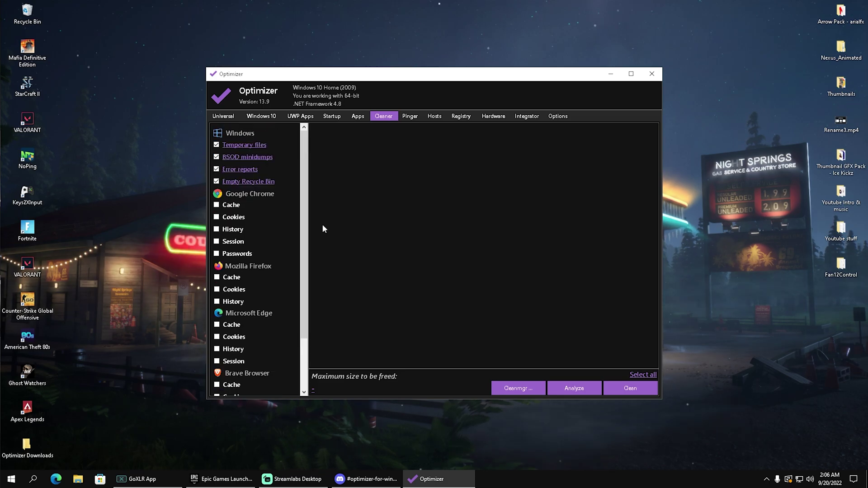
Show the Startup tab's list of startup programs.
{"action": "scroll", "coordinate": [283, 213], "scroll_direction": "down", "scroll_amount": 2}
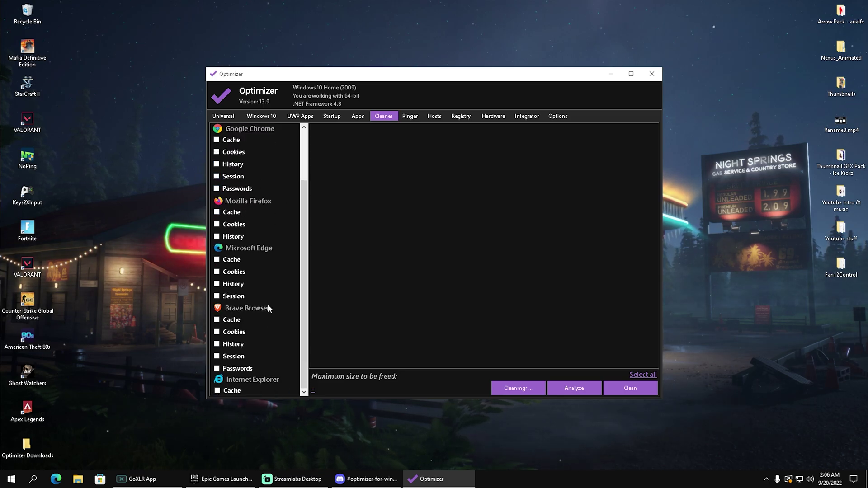
{"action": "scroll", "coordinate": [266, 280], "scroll_direction": "up", "scroll_amount": 2}
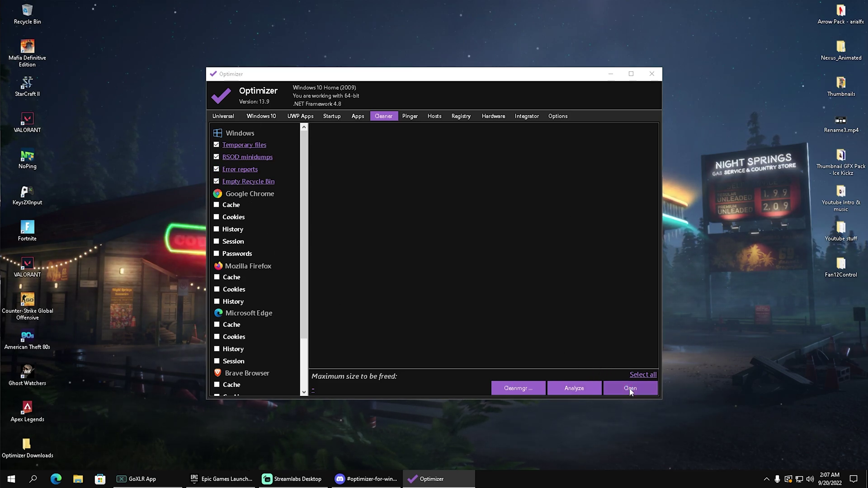
{"action": "left_click", "coordinate": [332, 117]}
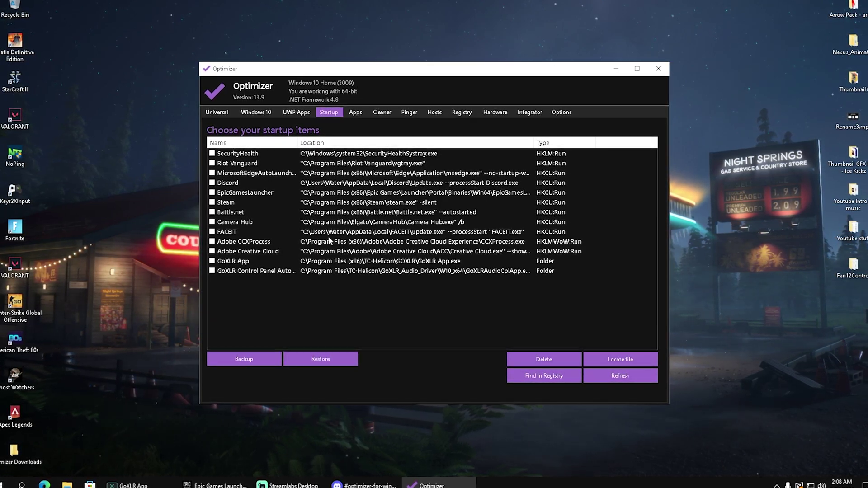
Tick the FACEIT entry in the startup list.
{"action": "left_click", "coordinate": [212, 232]}
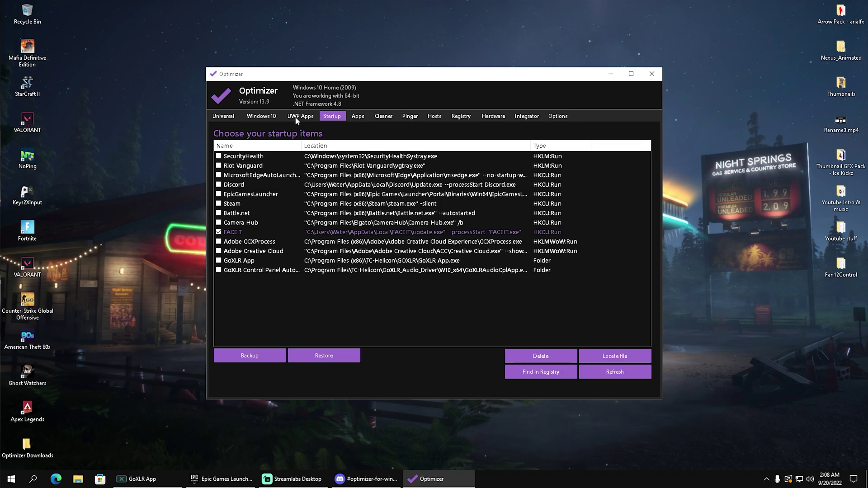
On the UWP Apps tab, tick AdobeNotificationClient for uninstalling.
{"action": "left_click", "coordinate": [297, 118]}
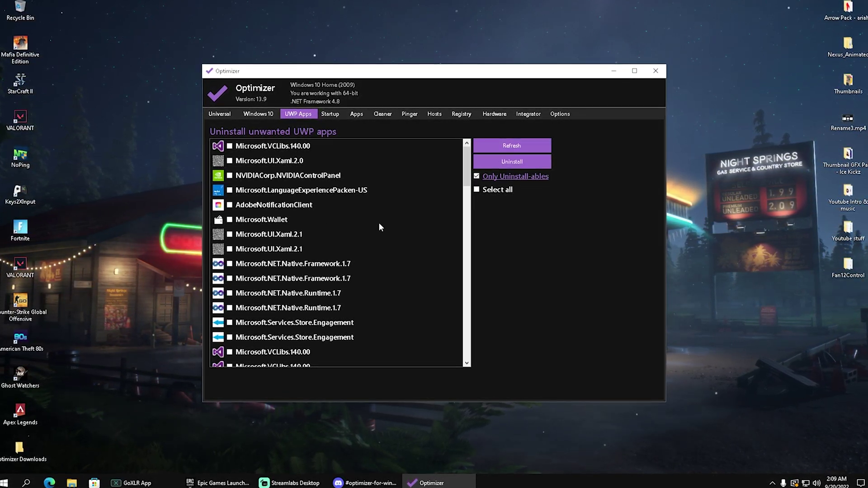
{"action": "scroll", "coordinate": [271, 229], "scroll_direction": "down", "scroll_amount": 15}
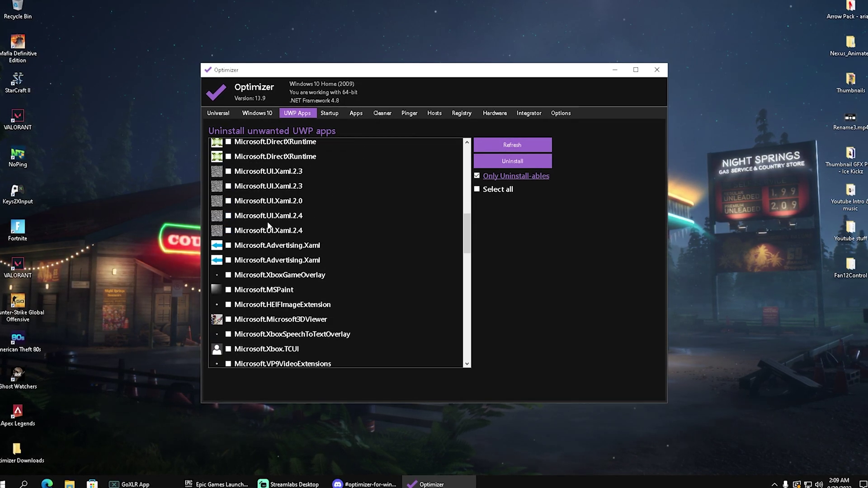
{"action": "scroll", "coordinate": [271, 233], "scroll_direction": "down", "scroll_amount": 3}
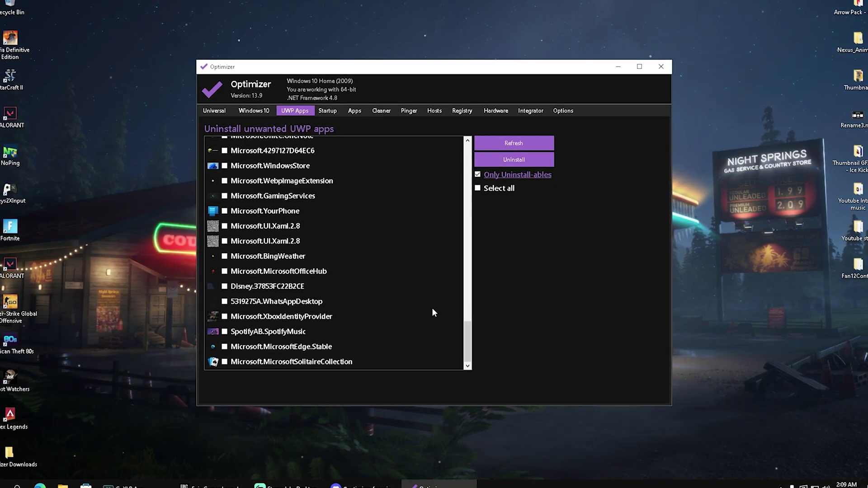
{"action": "scroll", "coordinate": [334, 256], "scroll_direction": "up", "scroll_amount": 10}
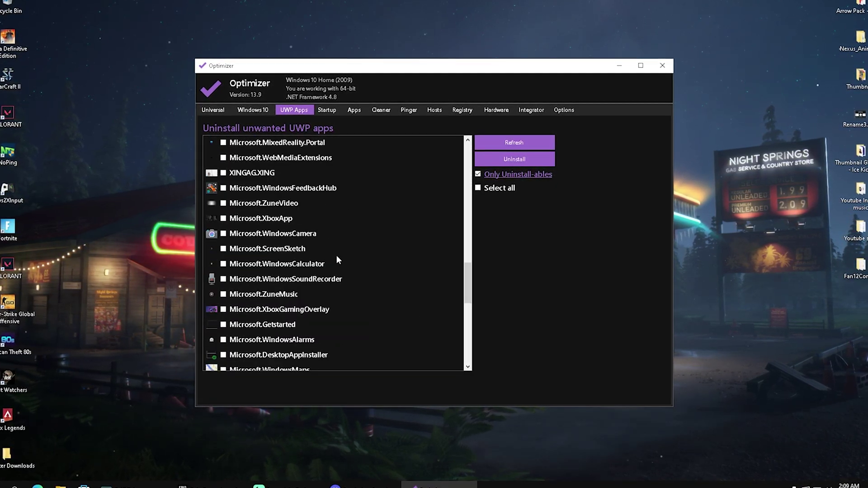
{"action": "scroll", "coordinate": [330, 242], "scroll_direction": "up", "scroll_amount": 10}
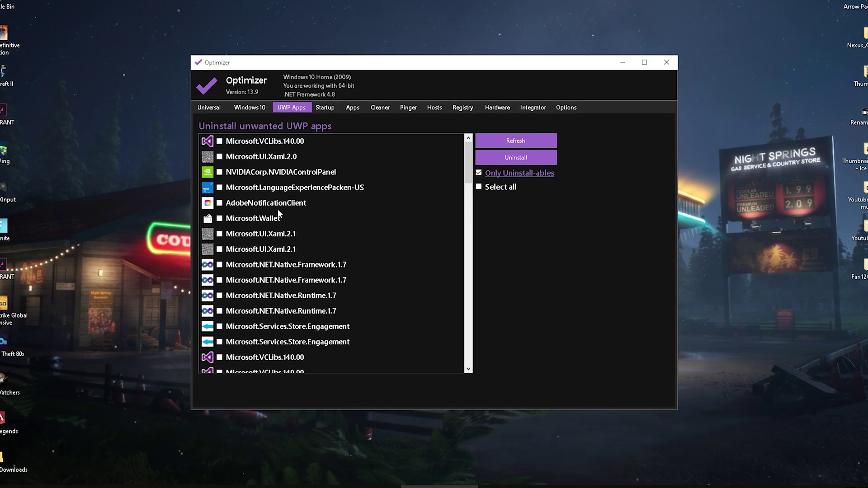
{"action": "left_click", "coordinate": [219, 203]}
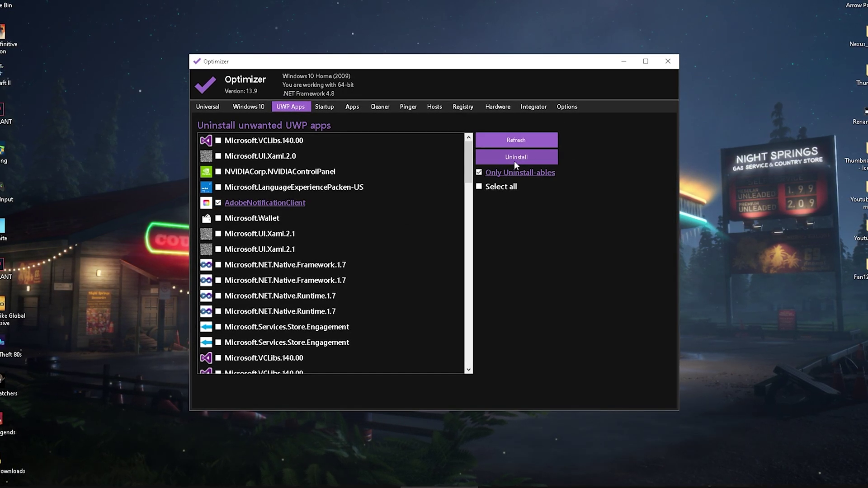
Close the Optimizer 13.9 window.
{"action": "scroll", "coordinate": [301, 227], "scroll_direction": "down", "scroll_amount": 20}
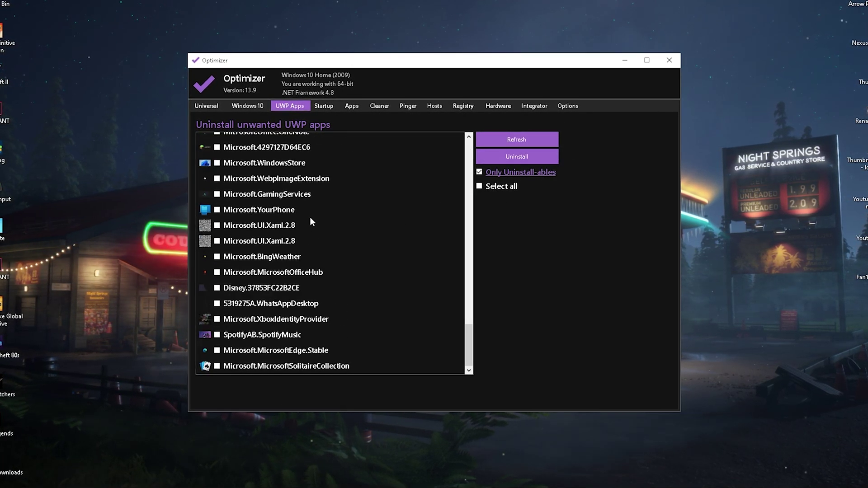
{"action": "scroll", "coordinate": [316, 225], "scroll_direction": "up", "scroll_amount": 20}
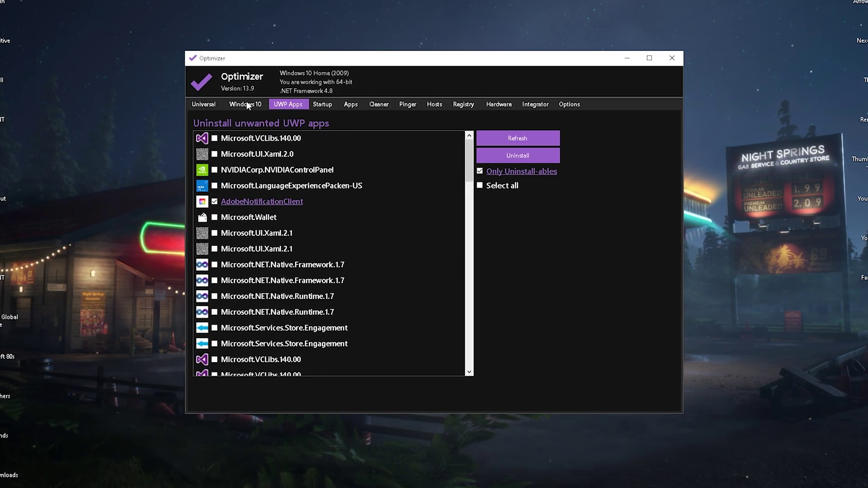
{"action": "left_click", "coordinate": [672, 58]}
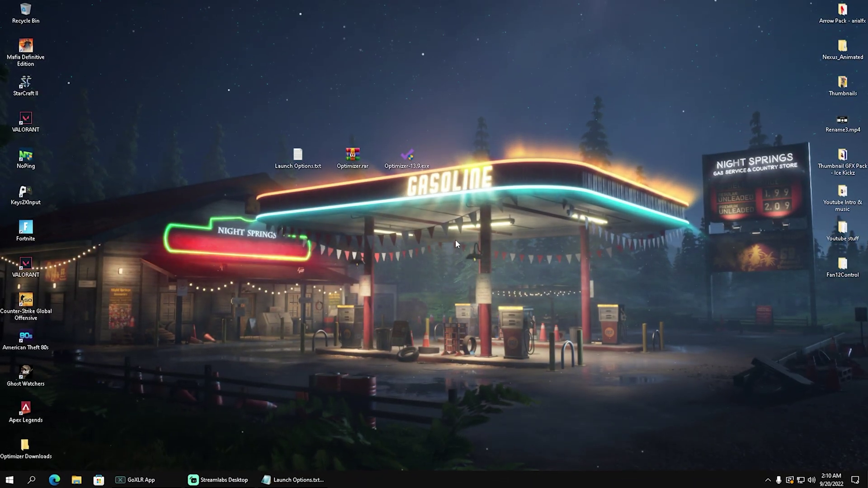
Launch Epic Games Launcher via Start search 'epic' and open its Settings page.
{"action": "key", "text": "super"}
{"action": "type", "text": "epic"}
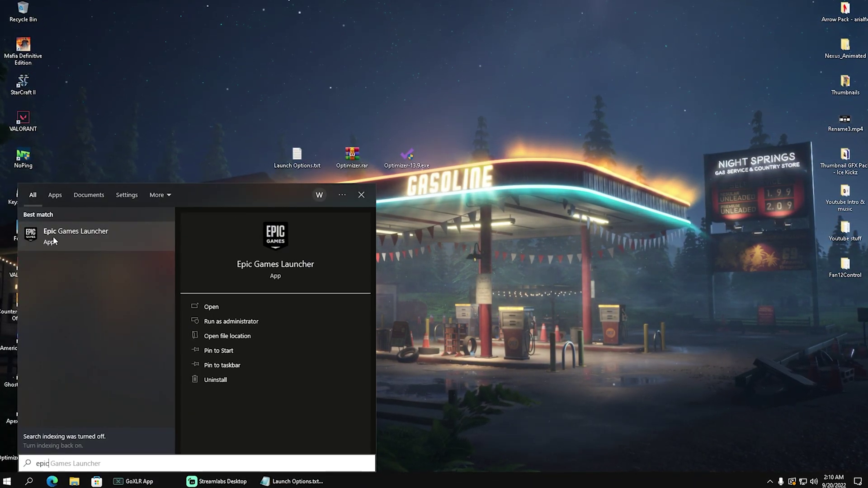
{"action": "left_click", "coordinate": [78, 237]}
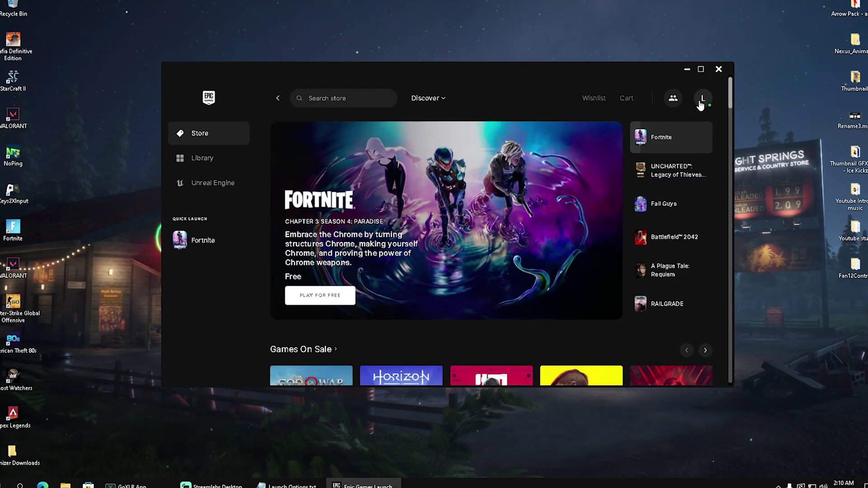
{"action": "left_click", "coordinate": [704, 99]}
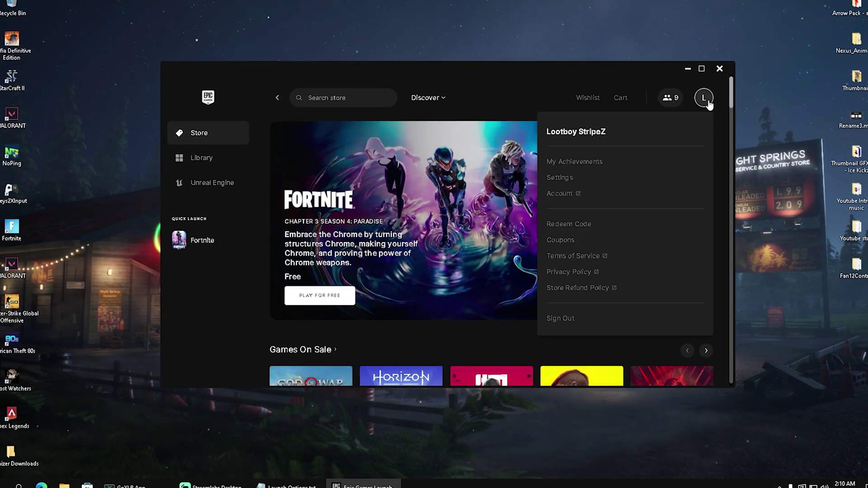
{"action": "left_click", "coordinate": [561, 178]}
{"action": "scroll", "coordinate": [339, 235], "scroll_direction": "down", "scroll_amount": 10}
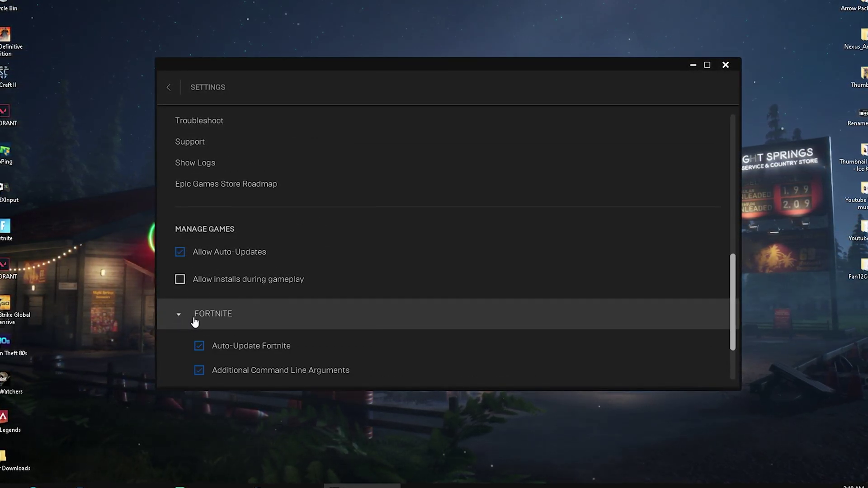
Enable Fortnite's Additional Command Line Arguments, focus the empty box, and bring up Launch Options.txt.
{"action": "scroll", "coordinate": [324, 307], "scroll_direction": "down", "scroll_amount": 2}
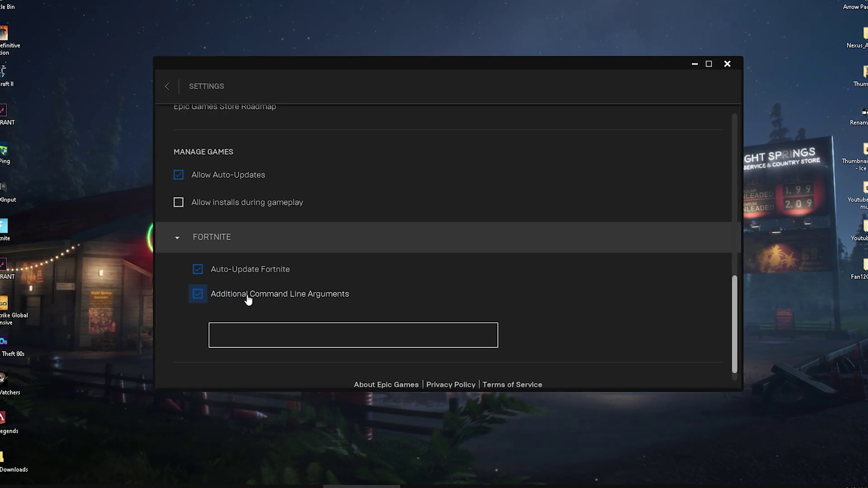
{"action": "left_click", "coordinate": [197, 294]}
{"action": "left_click", "coordinate": [222, 322]}
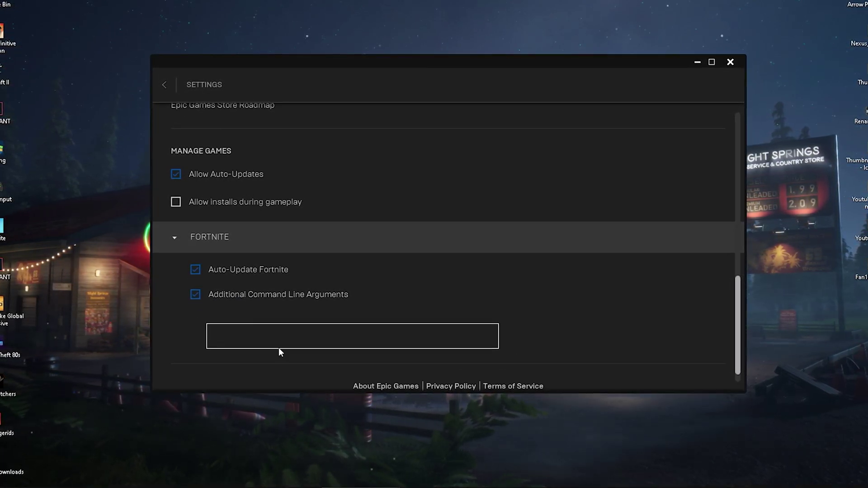
{"action": "left_click", "coordinate": [195, 295]}
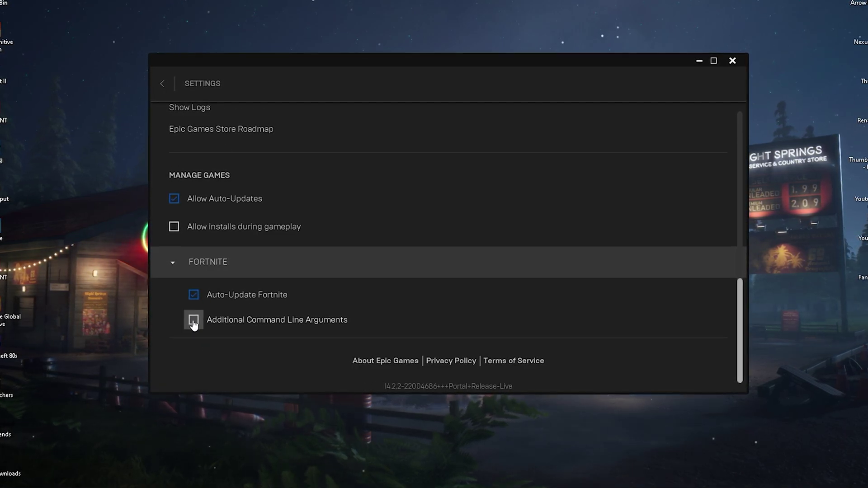
{"action": "left_click", "coordinate": [193, 321]}
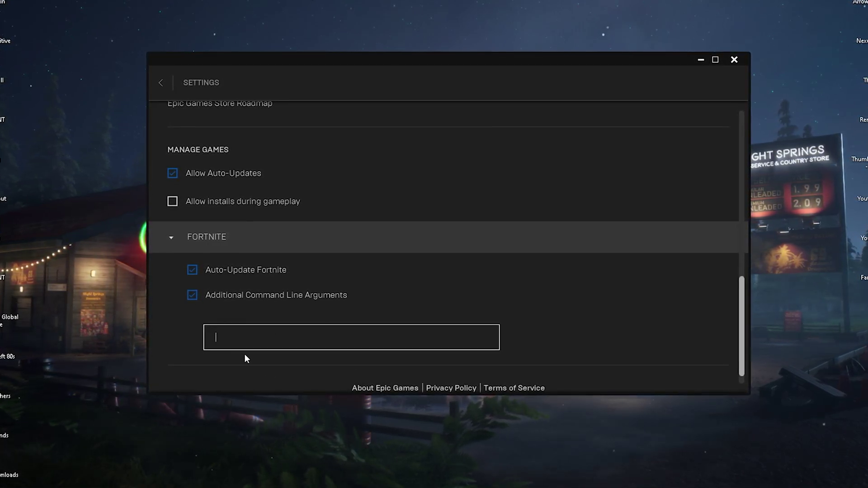
{"action": "left_click", "coordinate": [277, 346]}
{"action": "left_click", "coordinate": [275, 470]}
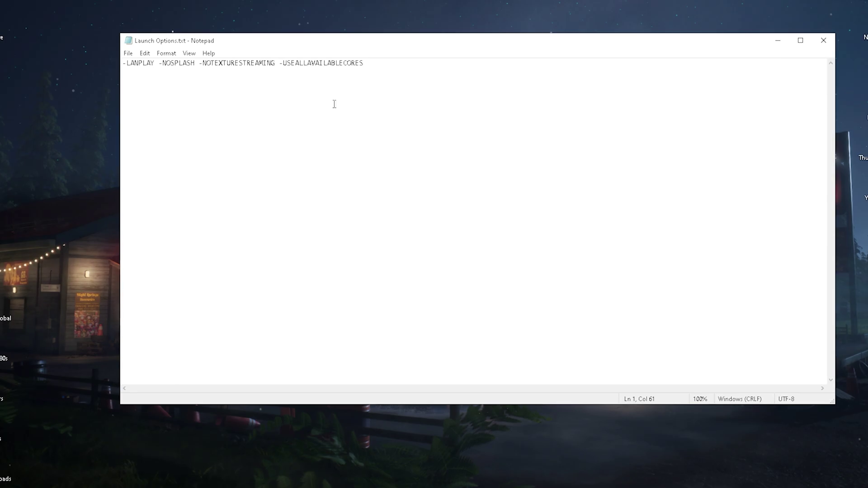
Select the -LANPLAY -NOSPLASH -NOTEXTURESTREAMING -USEALLAVAILABLECORES line and minimize Notepad back to Epic.
{"action": "left_click_drag", "start_coordinate": [388, 83], "coordinate": [107, 60]}
{"action": "left_click", "coordinate": [784, 39]}
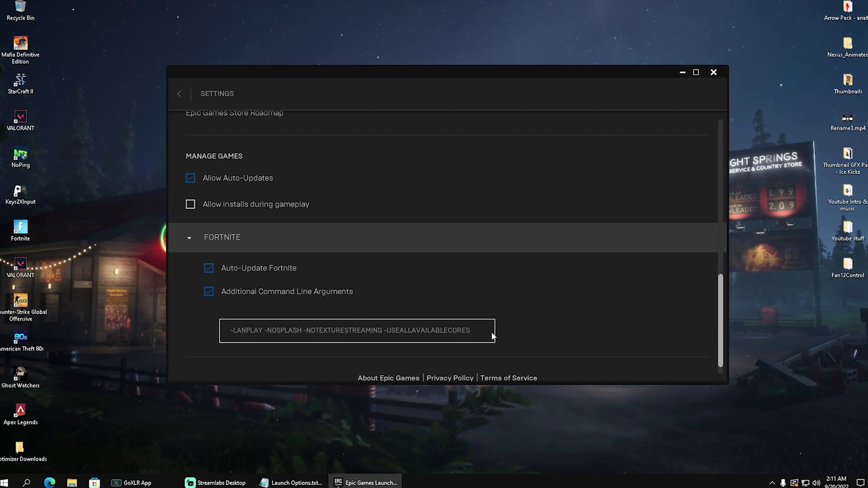
Confirm the pasted Fortnite arguments, leave Settings, and close Epic Games Launcher.
{"action": "left_click_drag", "start_coordinate": [492, 333], "coordinate": [191, 322]}
{"action": "left_click", "coordinate": [496, 316]}
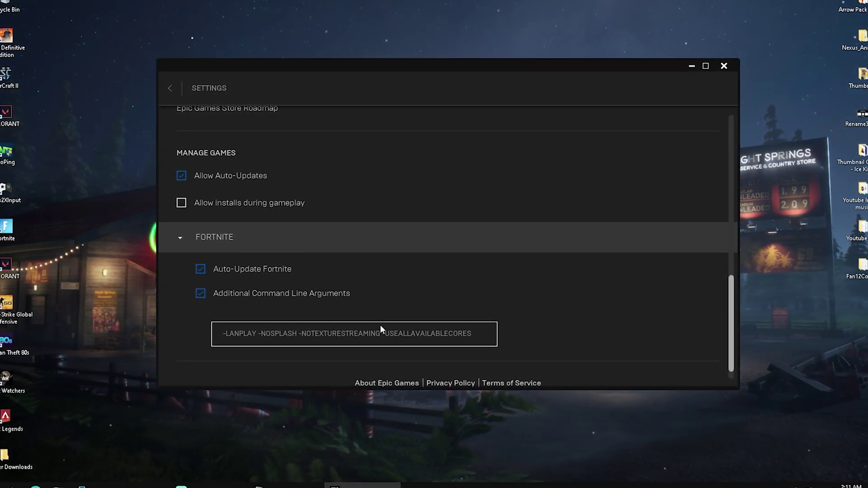
{"action": "left_click", "coordinate": [186, 240]}
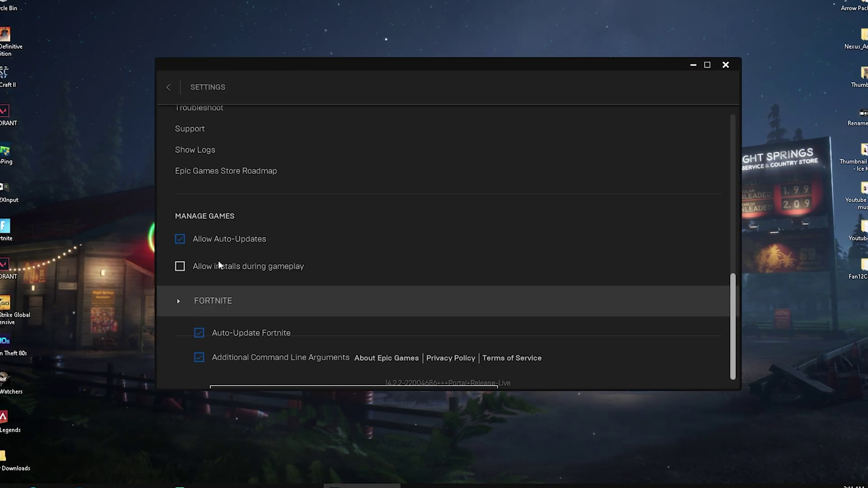
{"action": "left_click", "coordinate": [178, 305]}
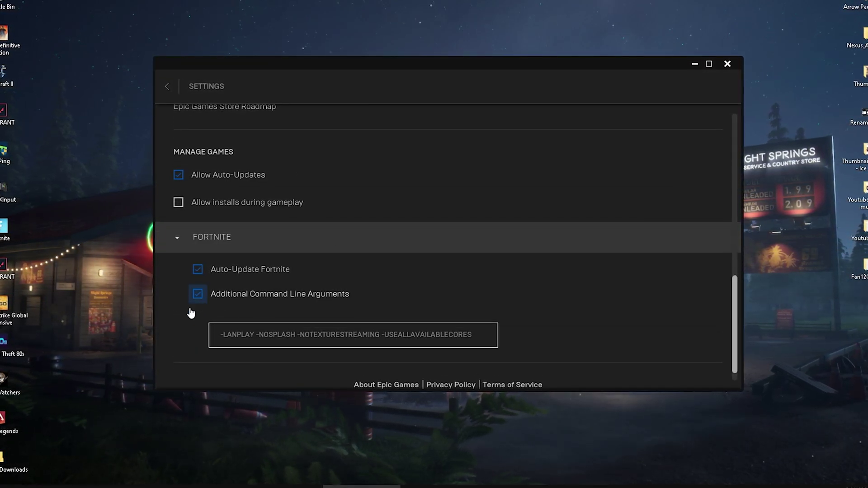
{"action": "left_click", "coordinate": [174, 243]}
{"action": "left_click", "coordinate": [167, 86]}
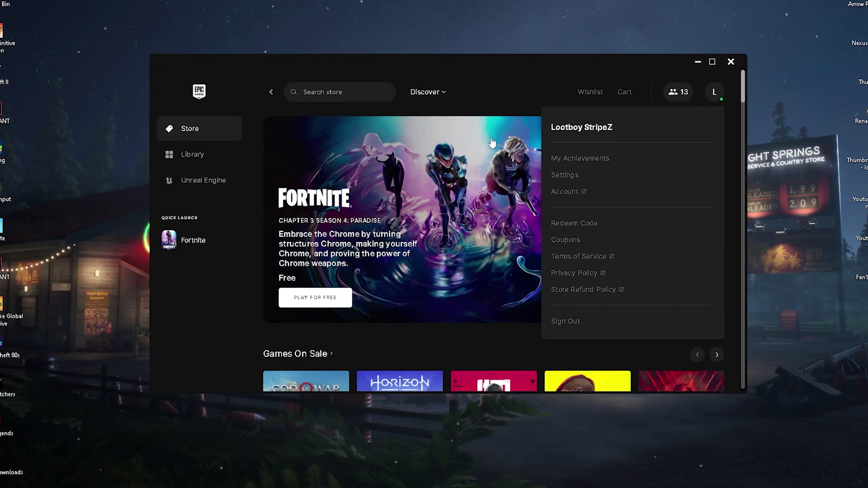
{"action": "left_click", "coordinate": [723, 64]}
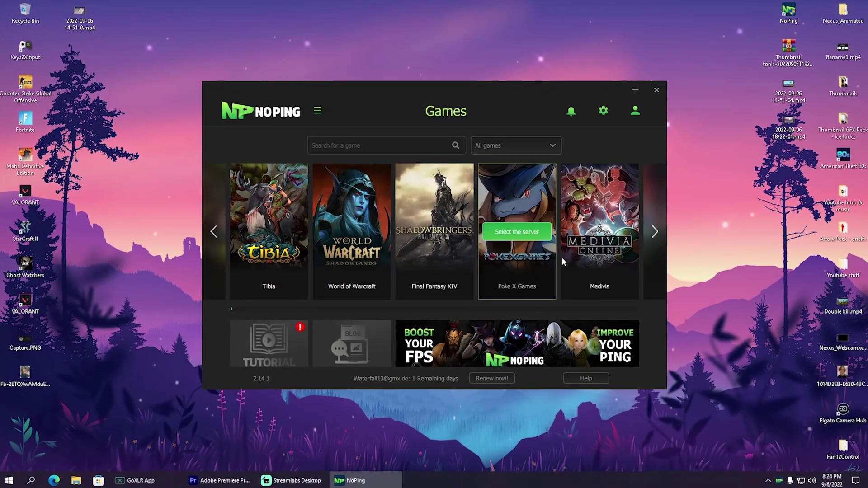
Search NoPing's games for 'Fortni' to narrow the list to Fortnite.
{"action": "mouse_move", "coordinate": [466, 232]}
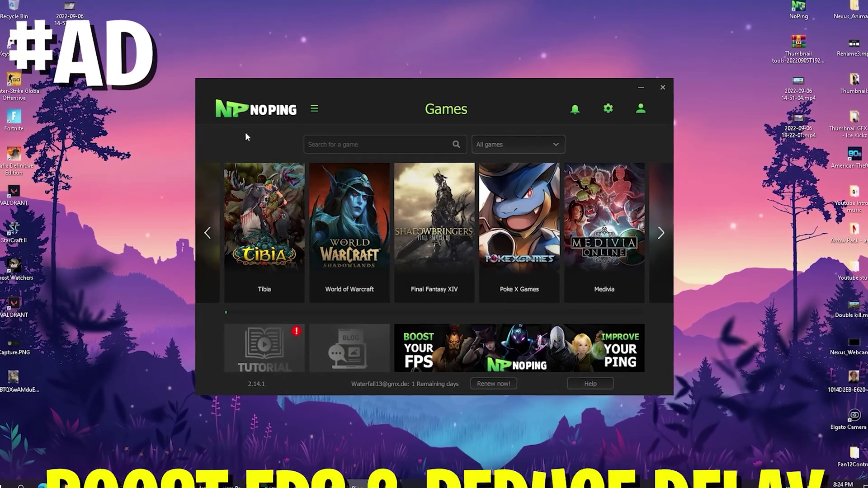
{"action": "left_click", "coordinate": [609, 108]}
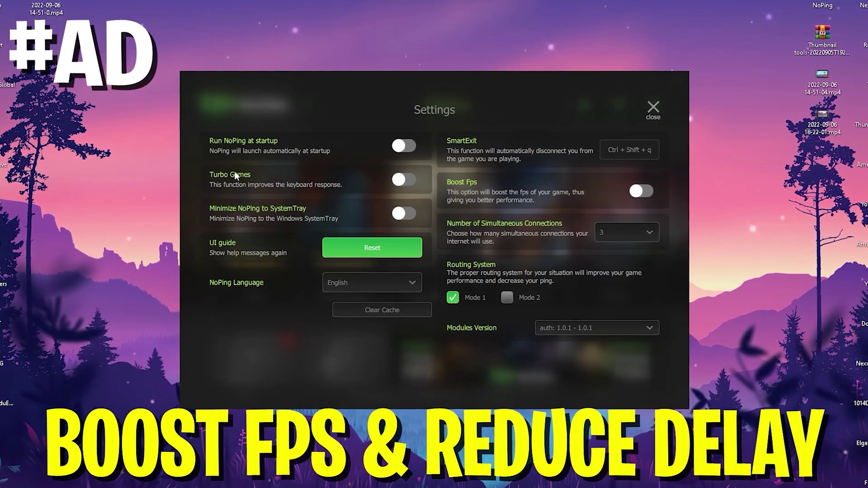
{"action": "left_click", "coordinate": [654, 107]}
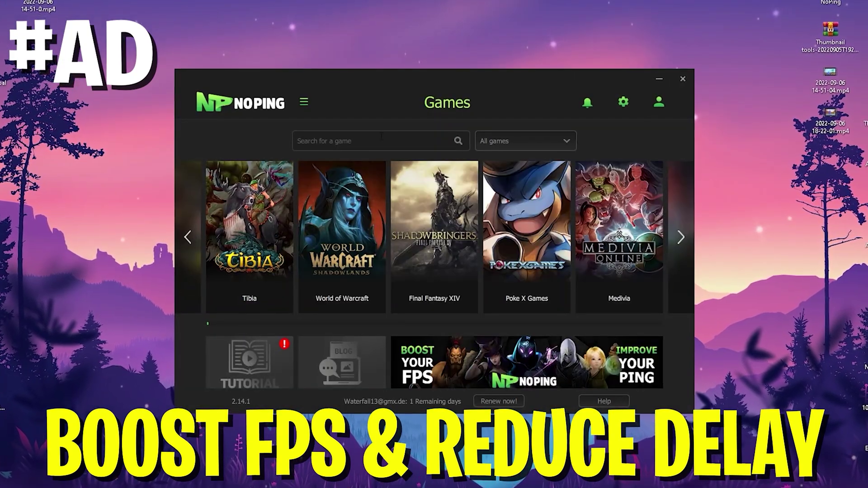
{"action": "type", "text": "Fortni"}
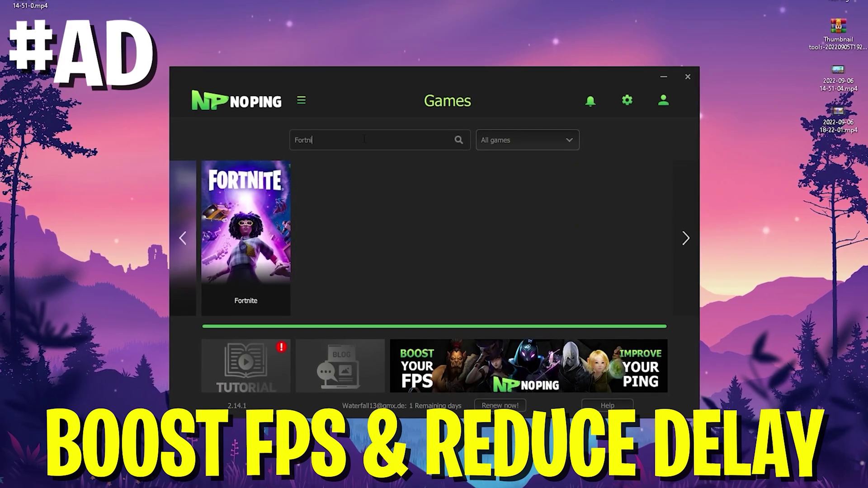
{"action": "mouse_move", "coordinate": [240, 244]}
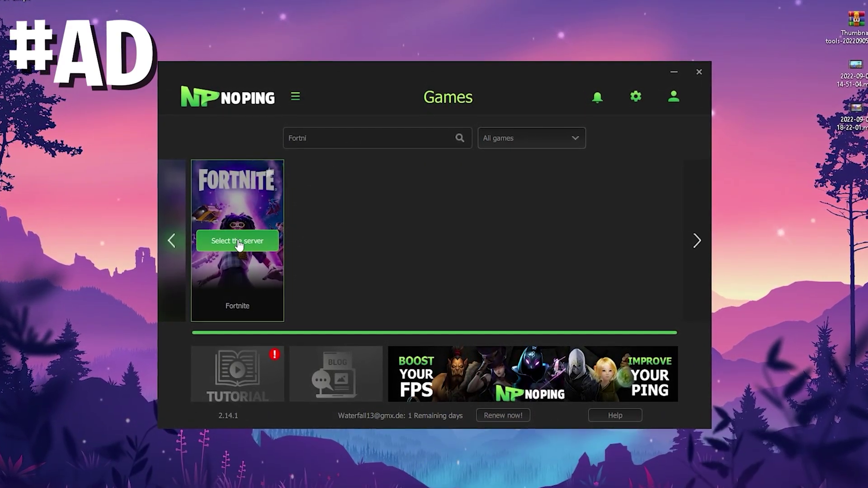
Pick the Europe London 02 server (23ms) for Fortnite in NoPing and start optimizing.
{"action": "left_click", "coordinate": [239, 242]}
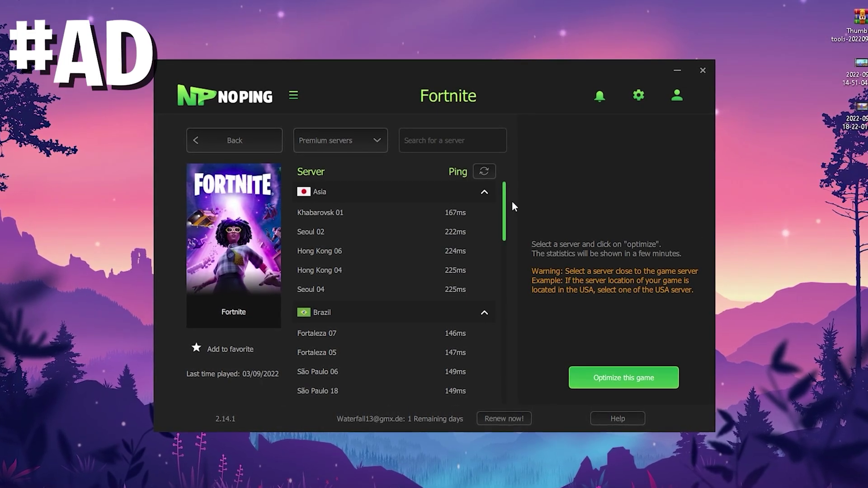
{"action": "left_click_drag", "start_coordinate": [507, 204], "coordinate": [493, 255]}
{"action": "left_click", "coordinate": [369, 226]}
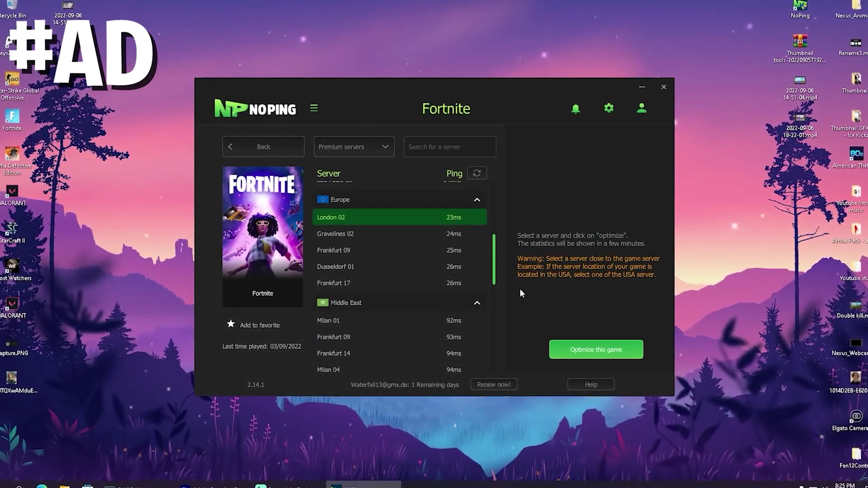
{"action": "left_click", "coordinate": [584, 353]}
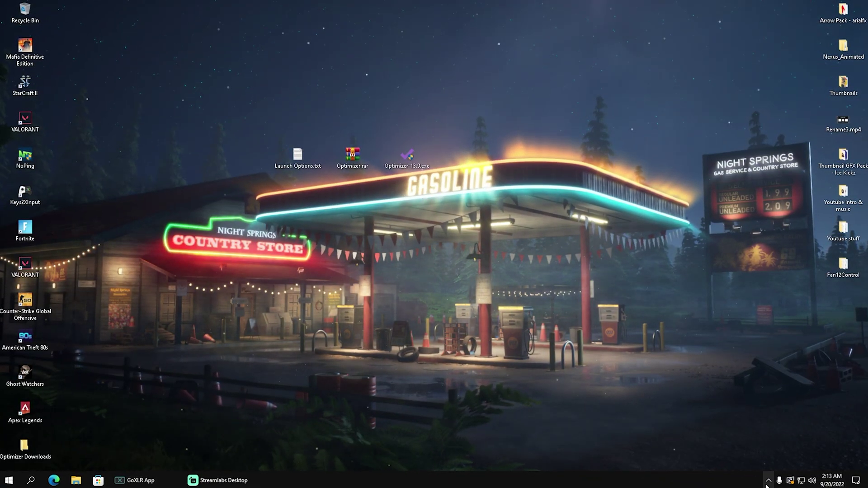
Open GeForce Experience from the system tray and scroll its settings to Image Scaling at 77%.
{"action": "left_click", "coordinate": [768, 482]}
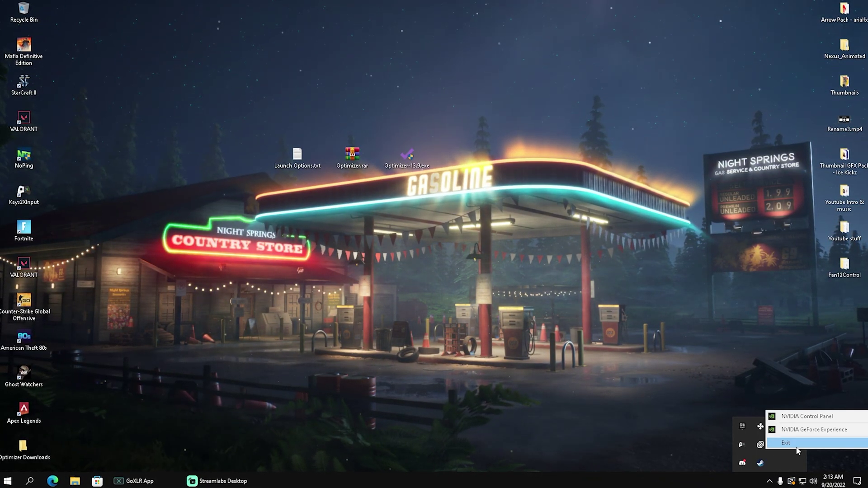
{"action": "left_click", "coordinate": [809, 430]}
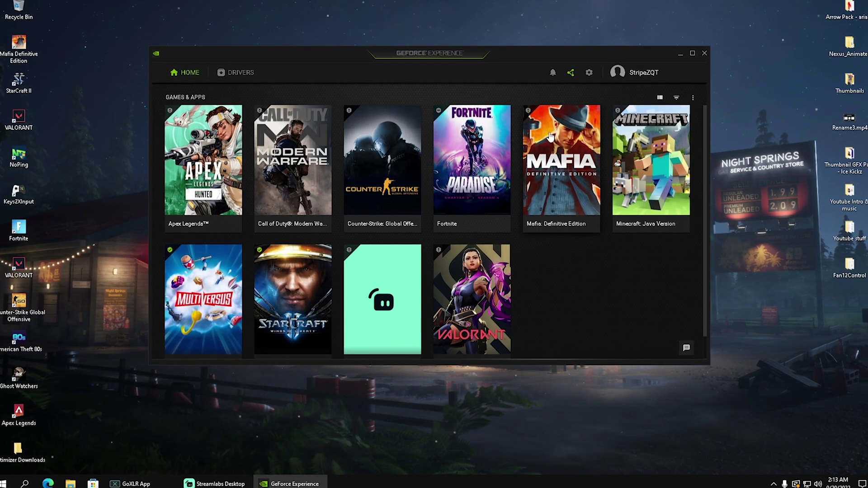
{"action": "left_click", "coordinate": [590, 73]}
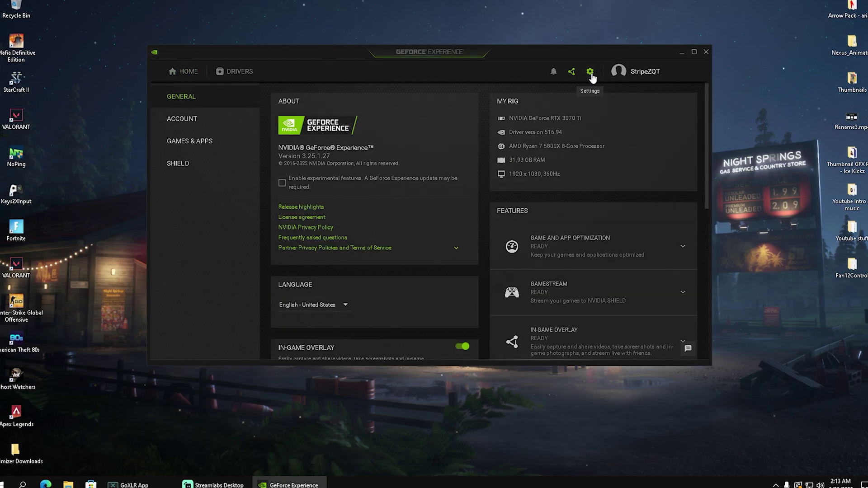
{"action": "scroll", "coordinate": [424, 221], "scroll_direction": "down", "scroll_amount": 5}
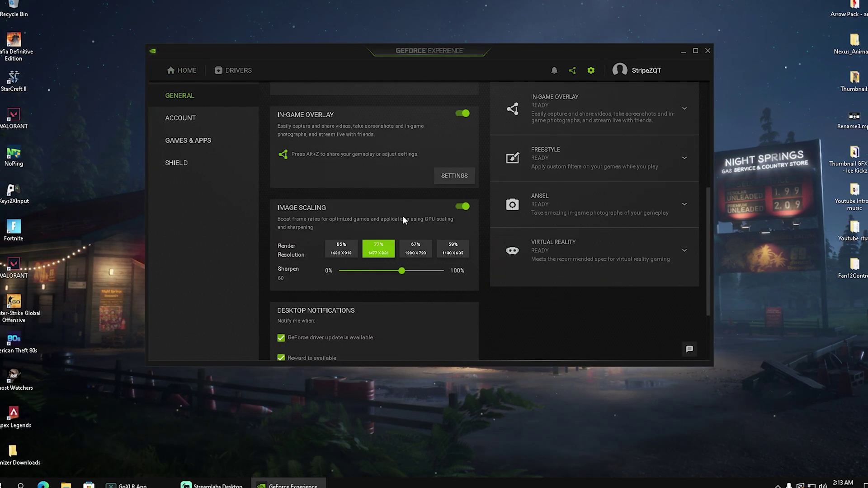
{"action": "scroll", "coordinate": [402, 217], "scroll_direction": "down", "scroll_amount": 1}
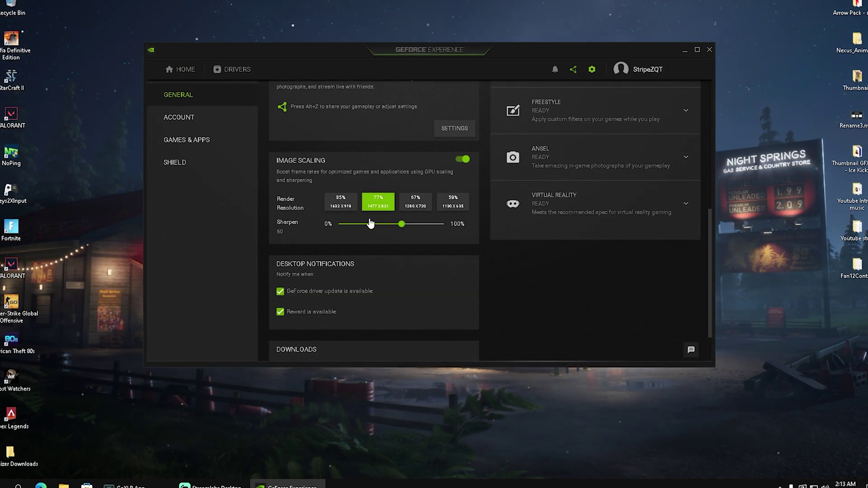